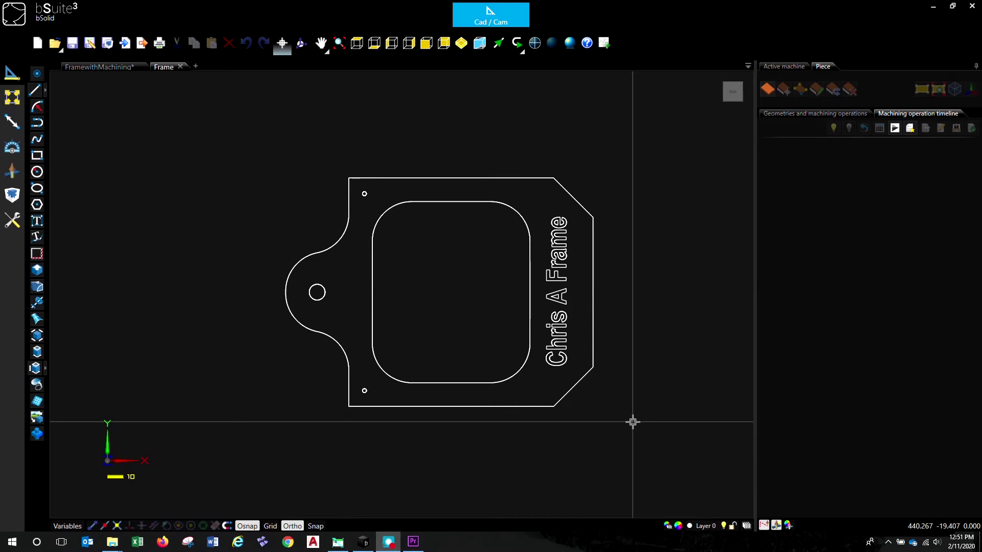
Select all the frame geometry, including the text and holes, from the top view
click(461, 43)
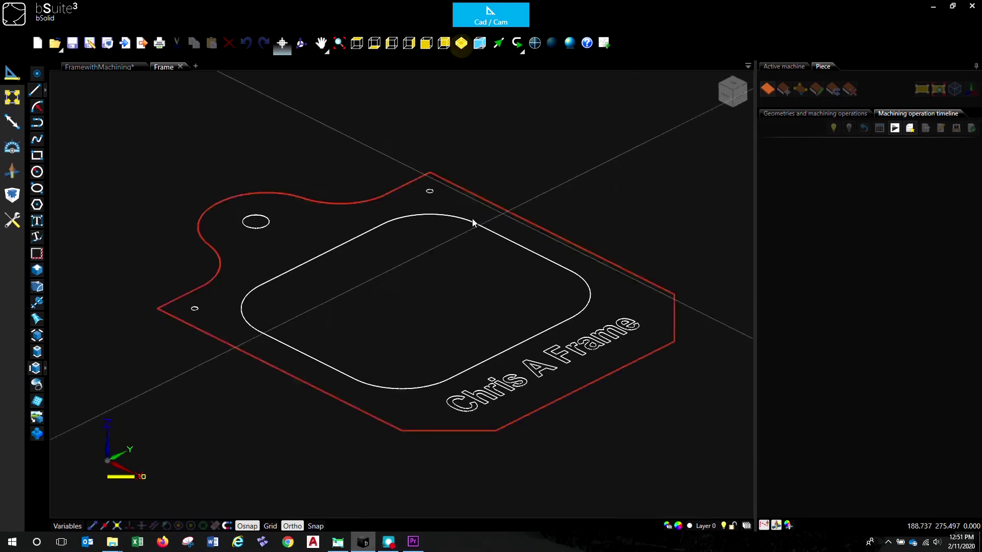
scroll(430, 298, down, 5)
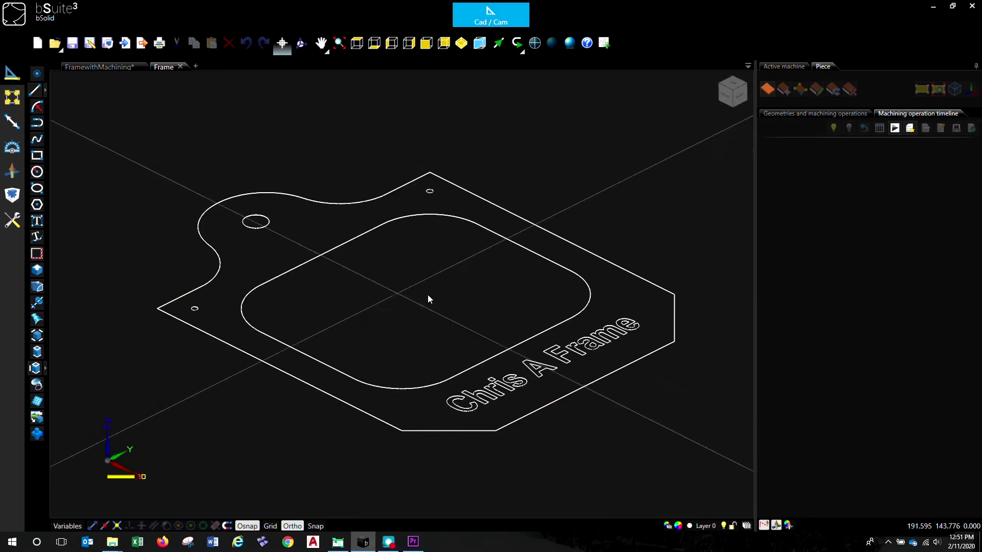
click(357, 42)
scroll(537, 294, down, 3)
mouse_move(650, 401)
mouse_down()
mouse_move(378, 170)
mouse_move(241, 103)
mouse_move(283, 139)
mouse_up()
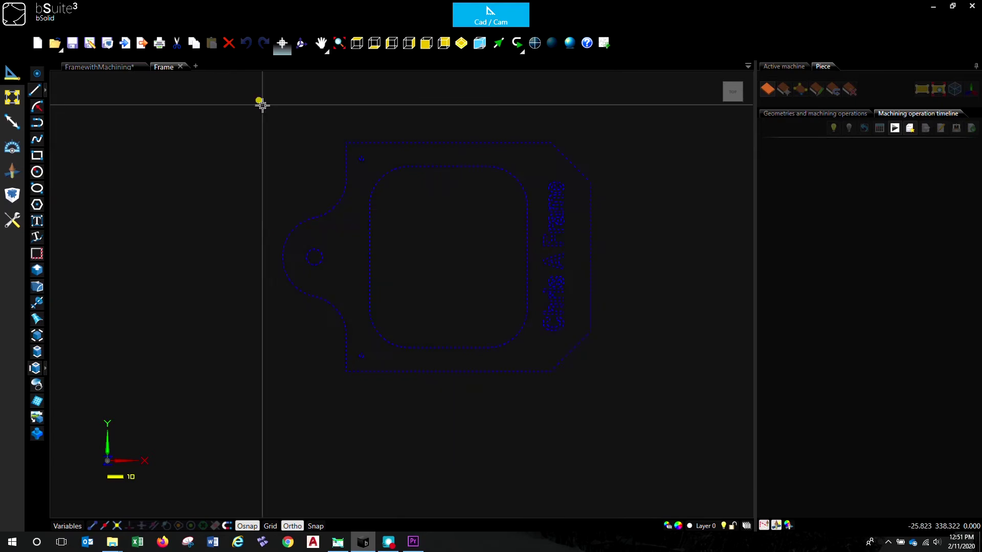
Define the piece from the selected geometry with a thickness of 12 mm
click(767, 91)
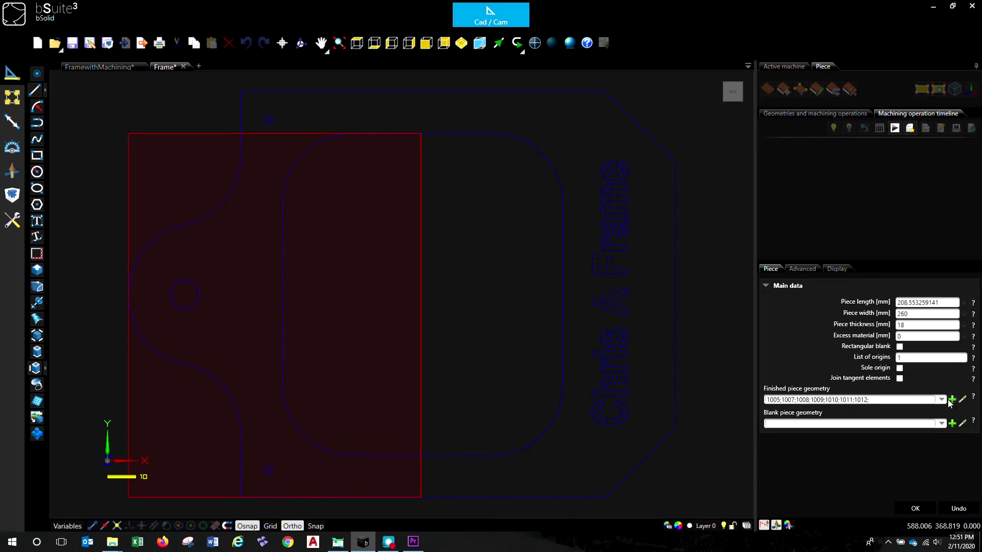
click(951, 400)
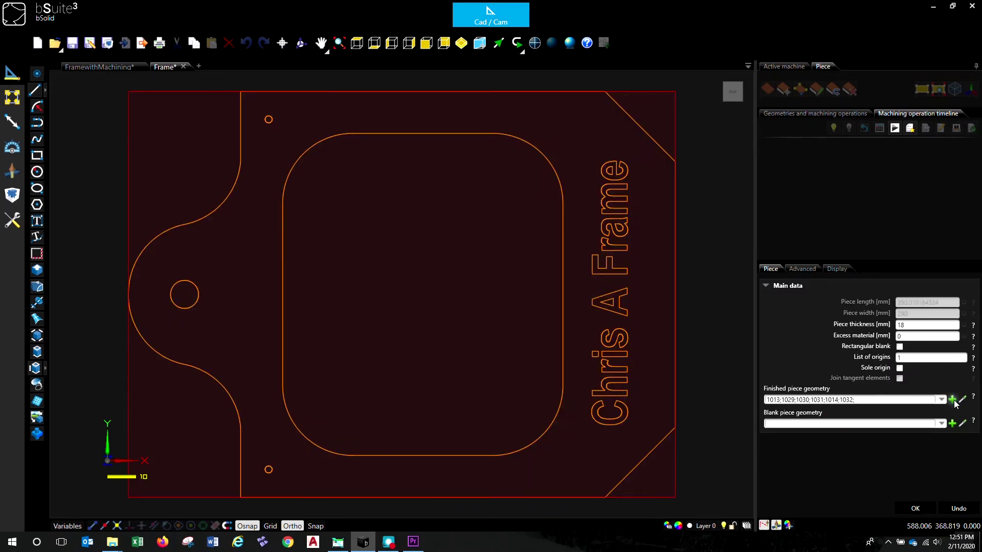
double_click(897, 326)
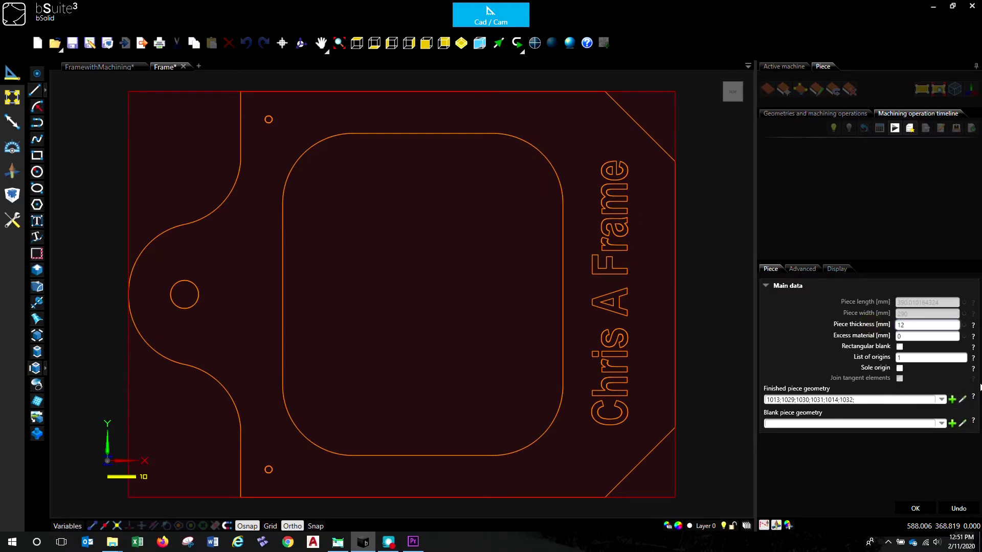
click(917, 508)
click(918, 508)
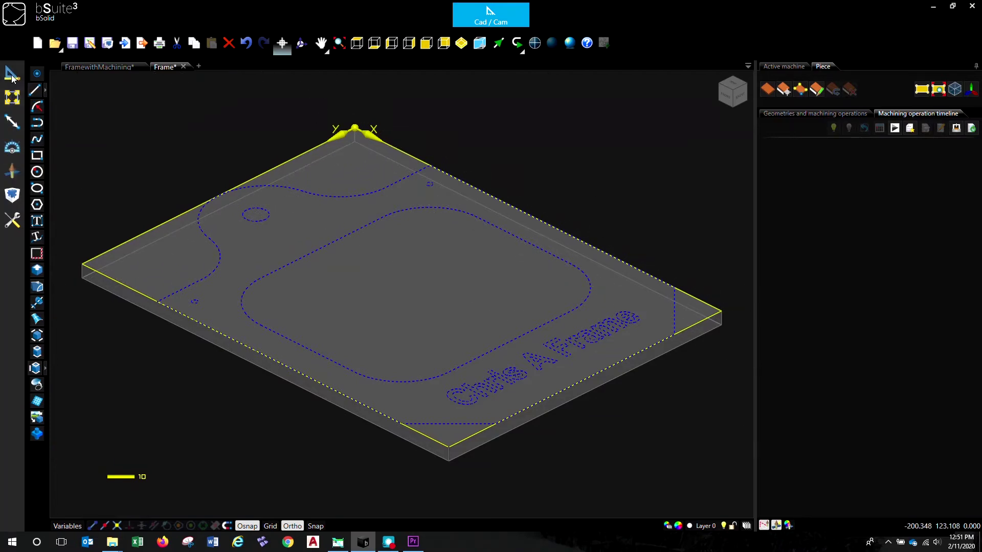
Start a milling operation and exclude the large circle, the inner rounded polyline and the linear text from its geometries
click(12, 174)
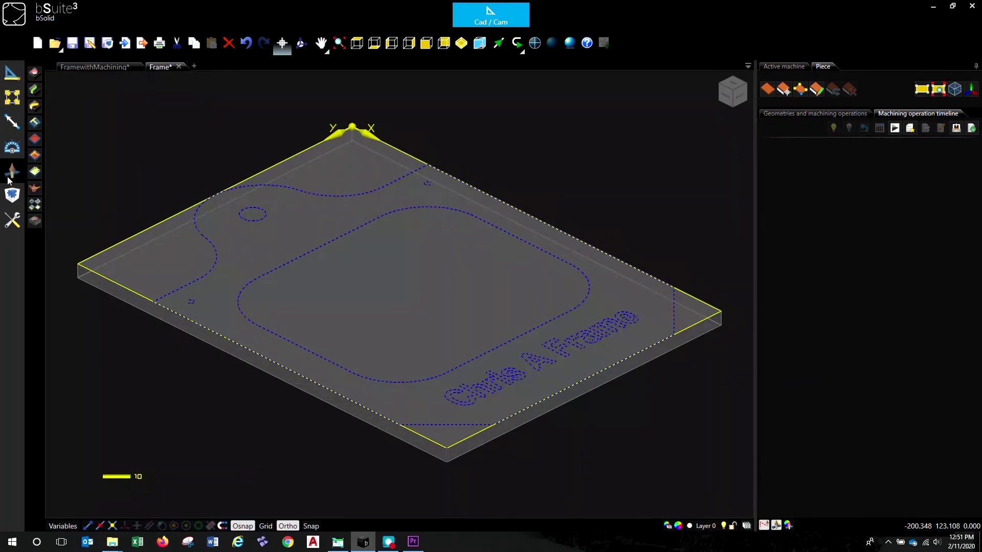
mouse_move(36, 108)
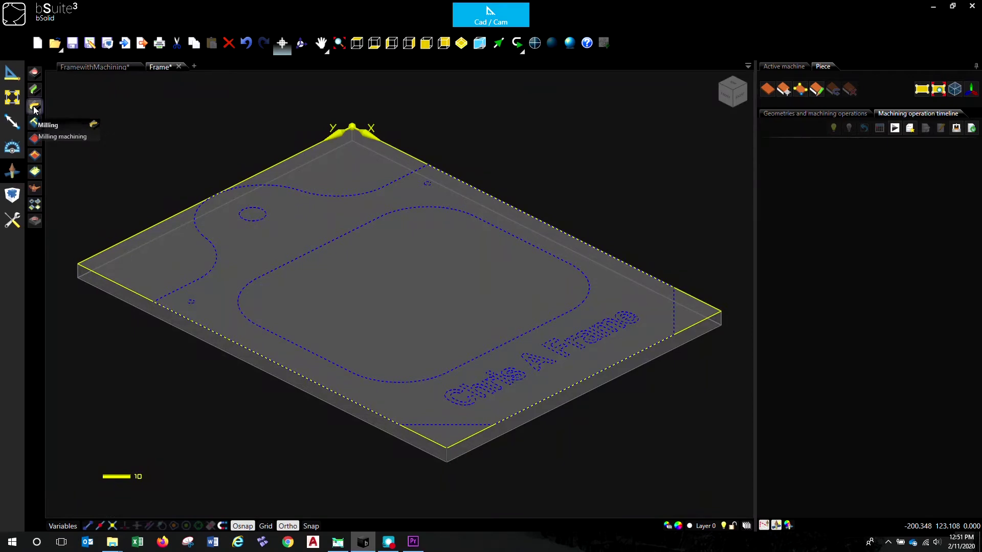
click(35, 107)
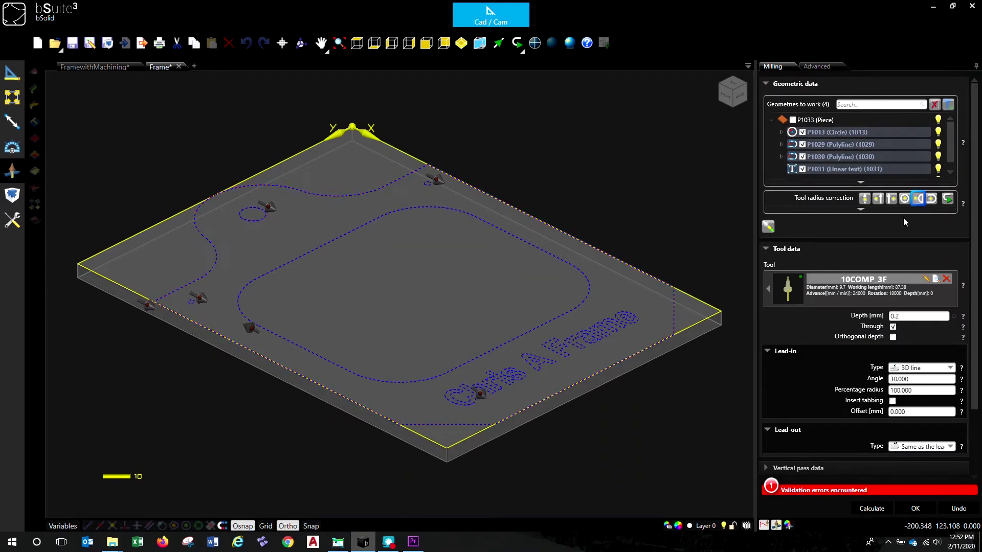
scroll(854, 157, down, 1)
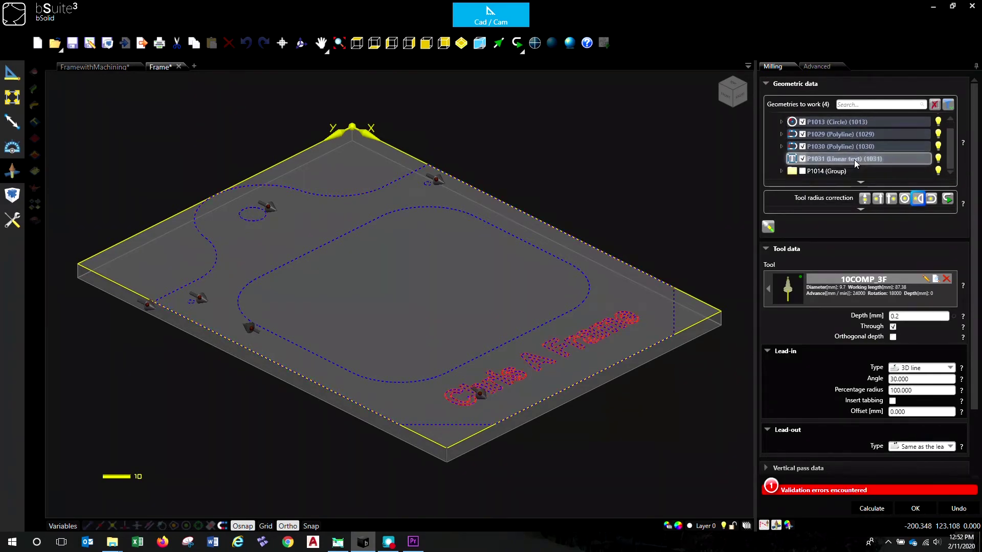
scroll(854, 160, up, 1)
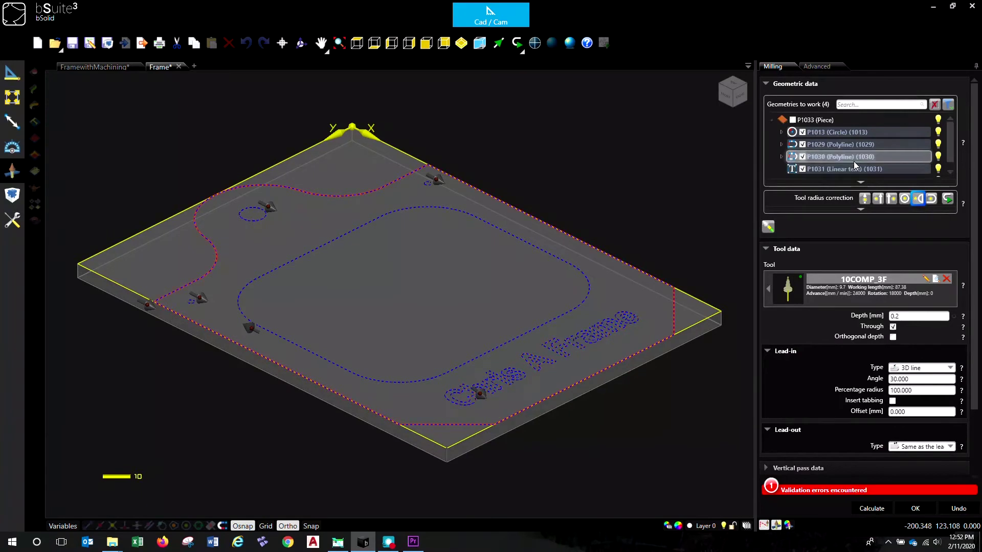
click(803, 132)
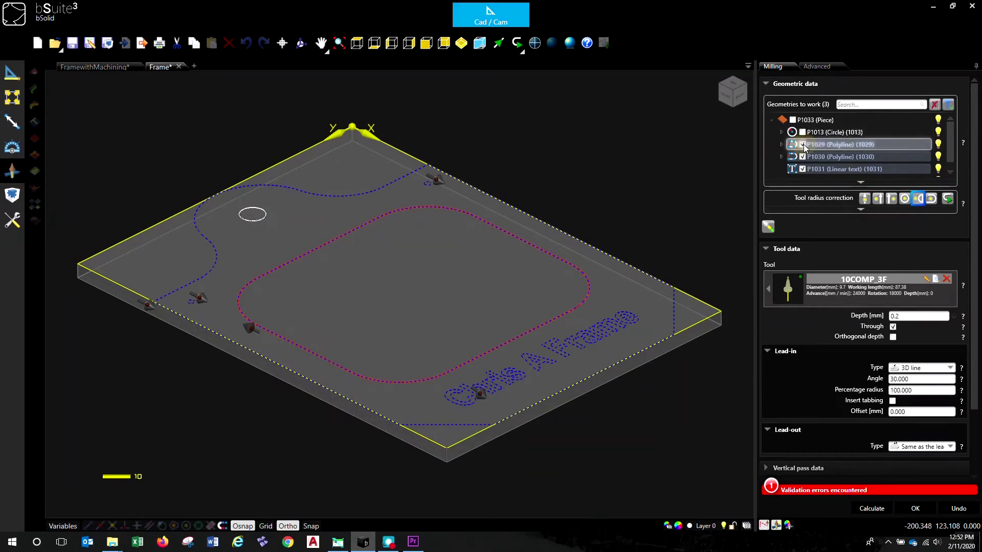
click(802, 144)
click(802, 170)
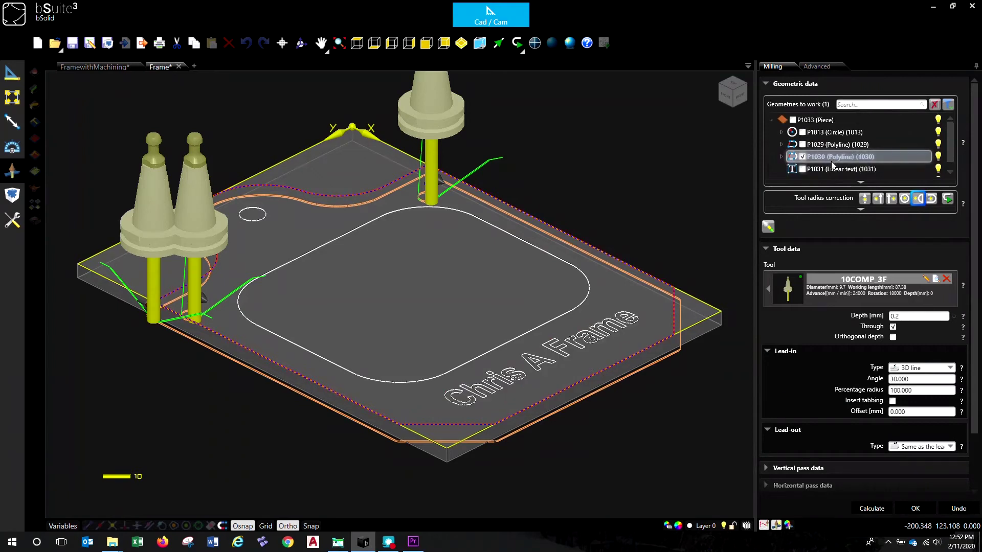
Exclude both small grouped circles from the milling so that only the outer profile is machined
scroll(832, 164, down, 1)
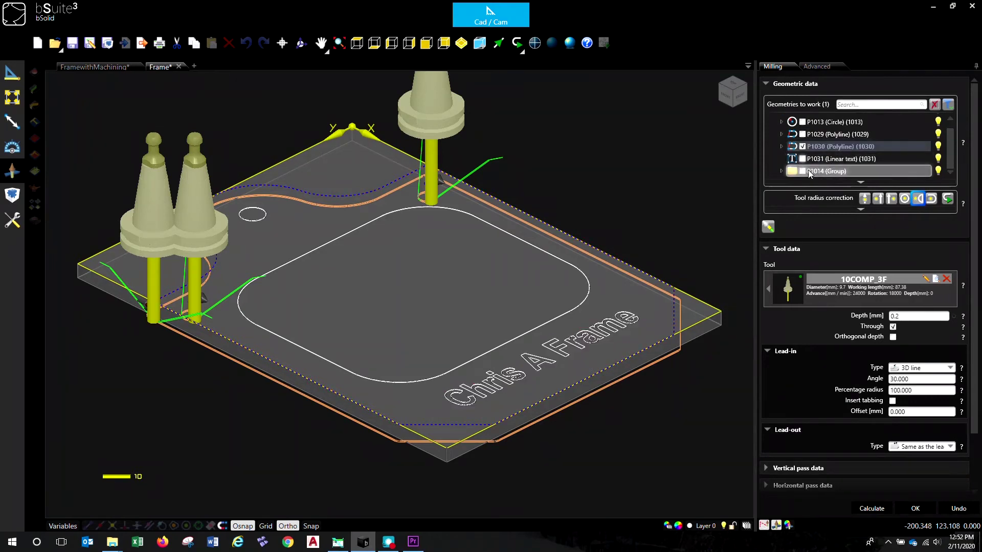
click(782, 172)
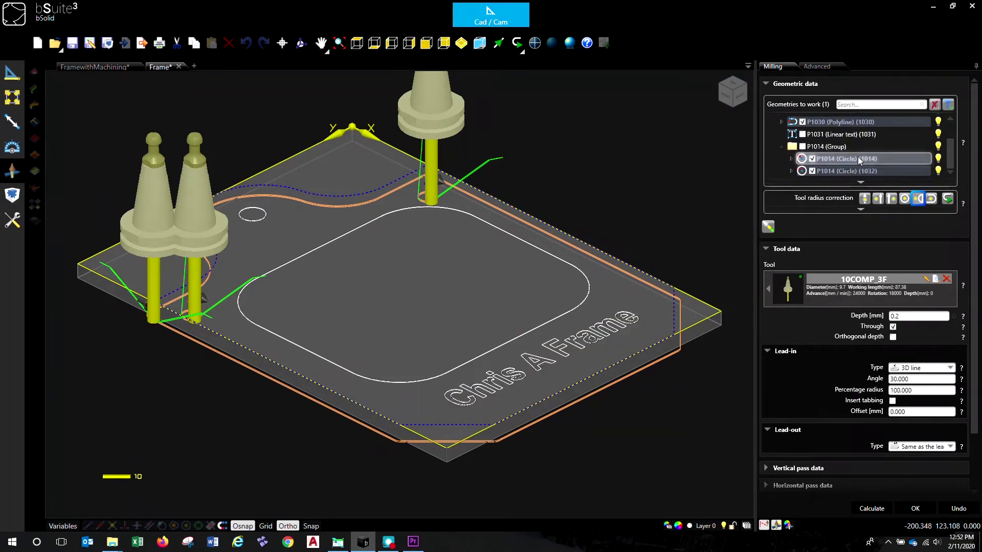
click(813, 171)
click(812, 171)
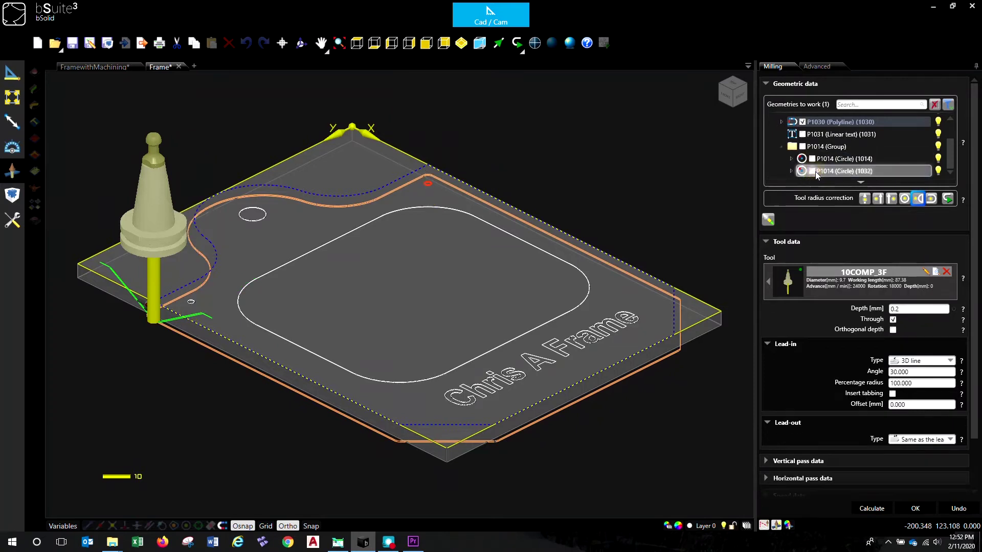
Place the milling start point near the middle of the outer profile's long straight edge, on the X-axis side
scroll(492, 305, up, 2)
scroll(492, 305, down, 3)
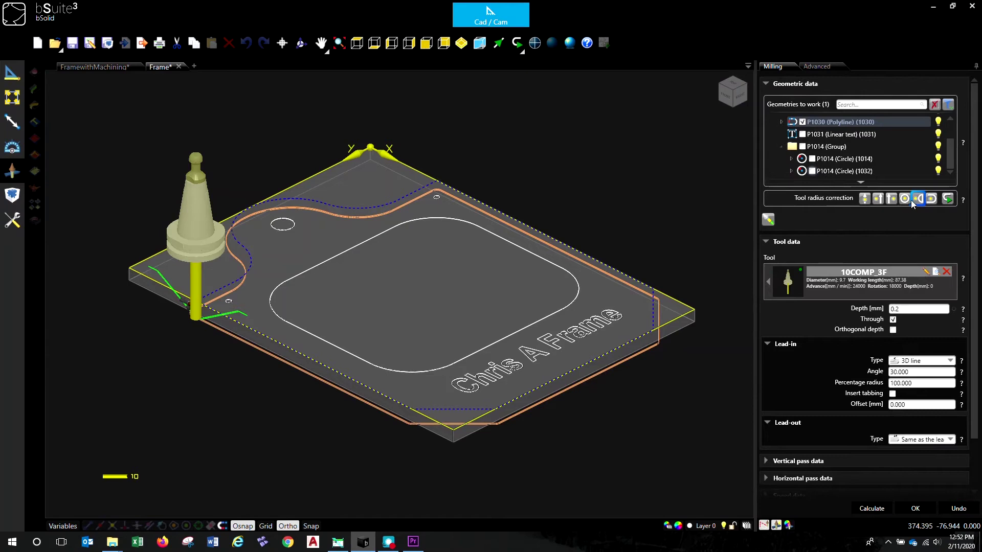
click(768, 220)
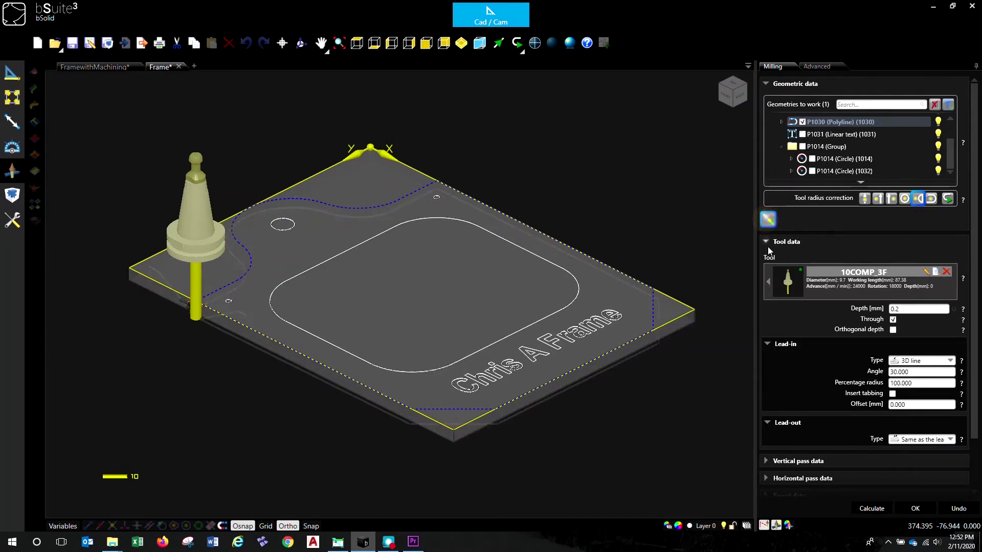
click(543, 231)
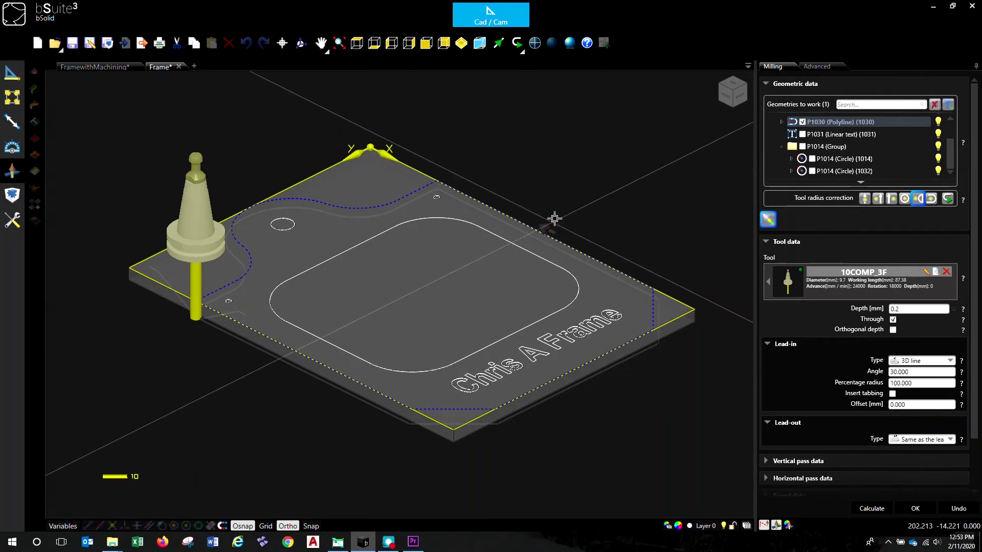
Assign the 12COMP_3F tool to the outer profile milling and have it cut through the piece
click(880, 284)
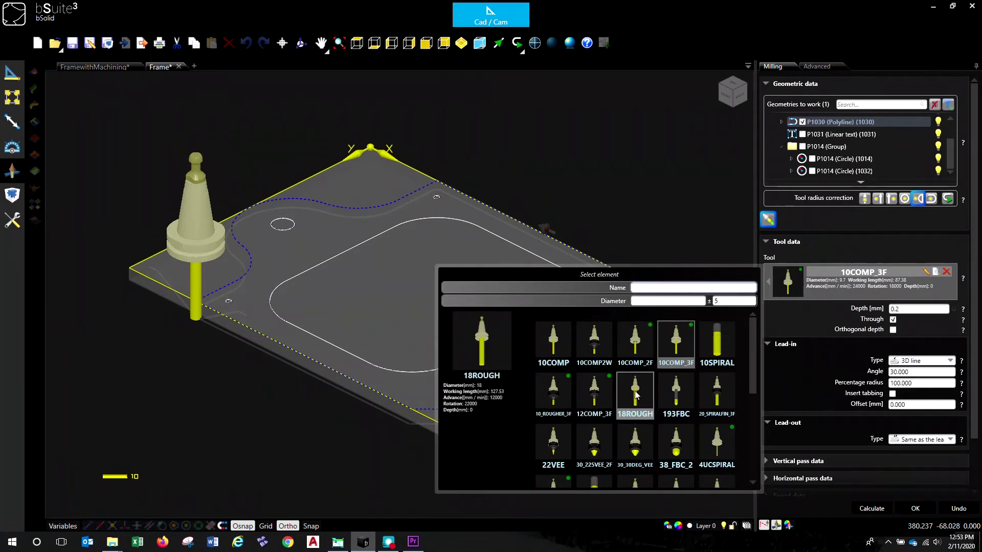
click(594, 392)
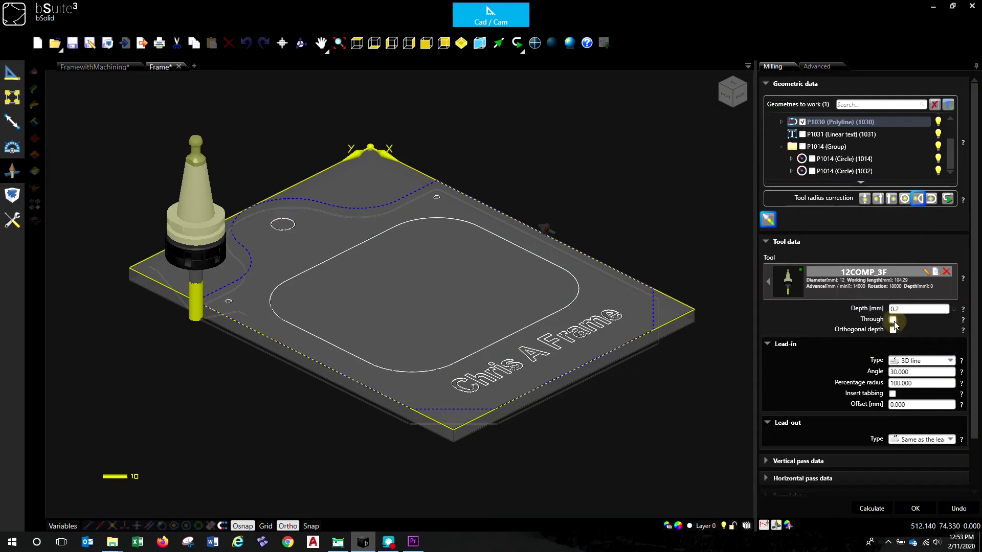
click(893, 320)
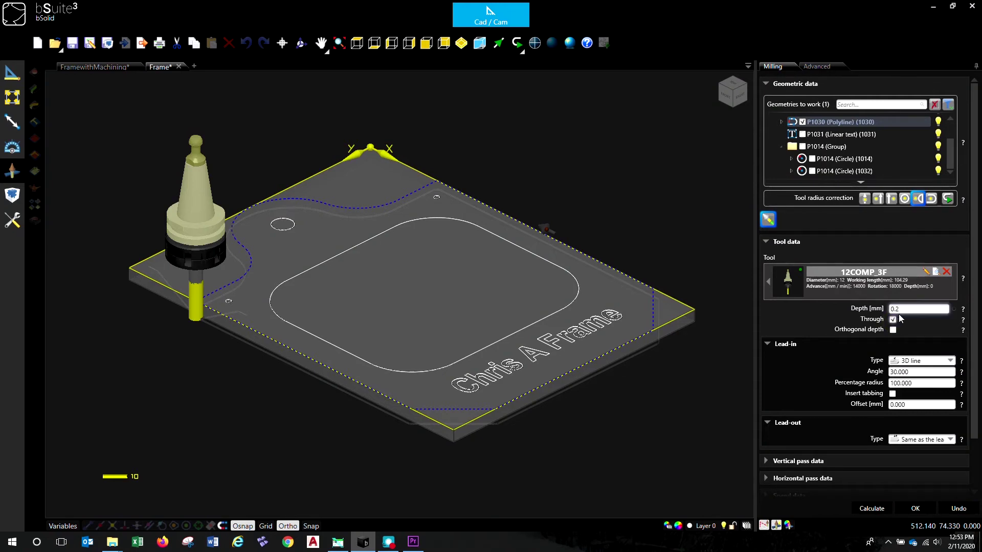
click(892, 320)
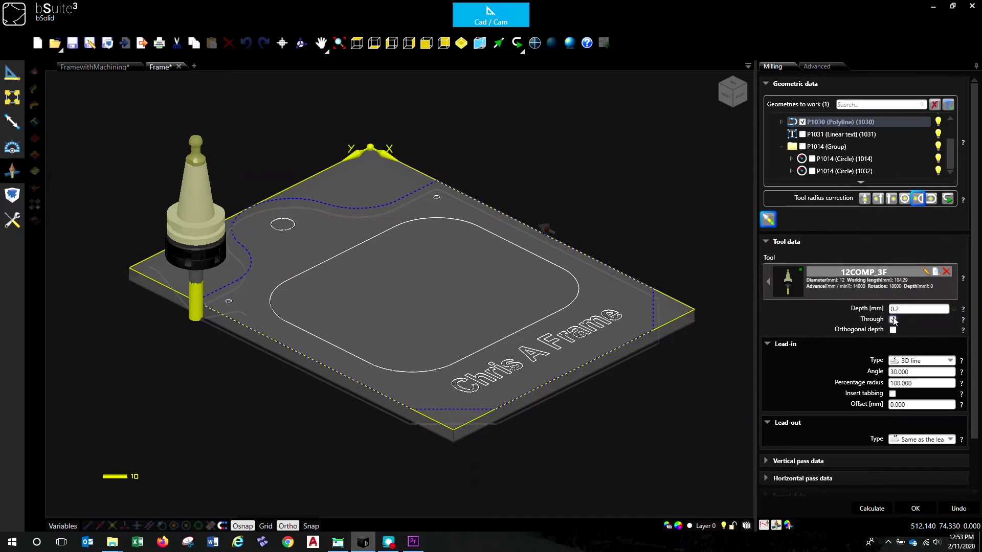
click(893, 321)
Set the lead-in angle to 20 and collapse the lead-in and lead-out settings
click(913, 373)
text(20)
key(Tab)
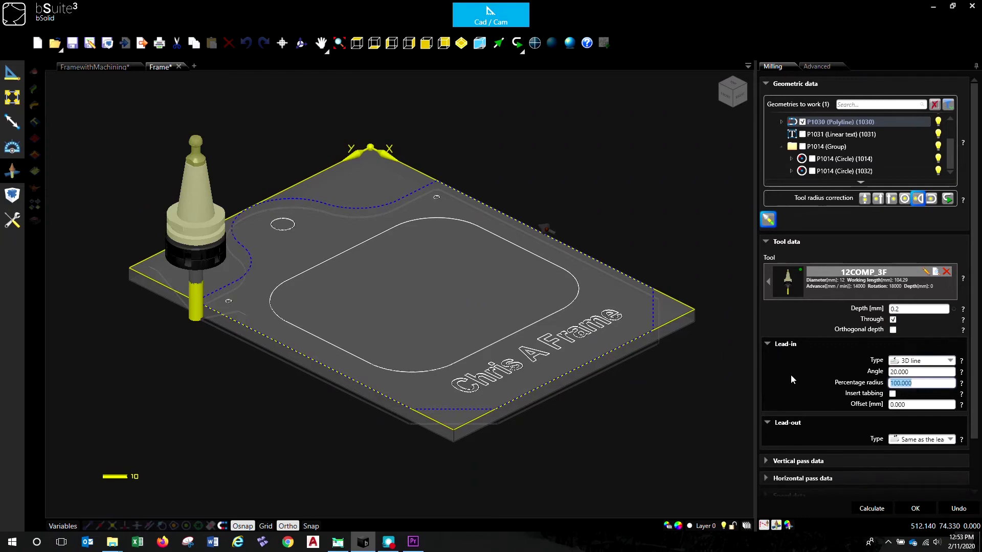
scroll(791, 379, down, 2)
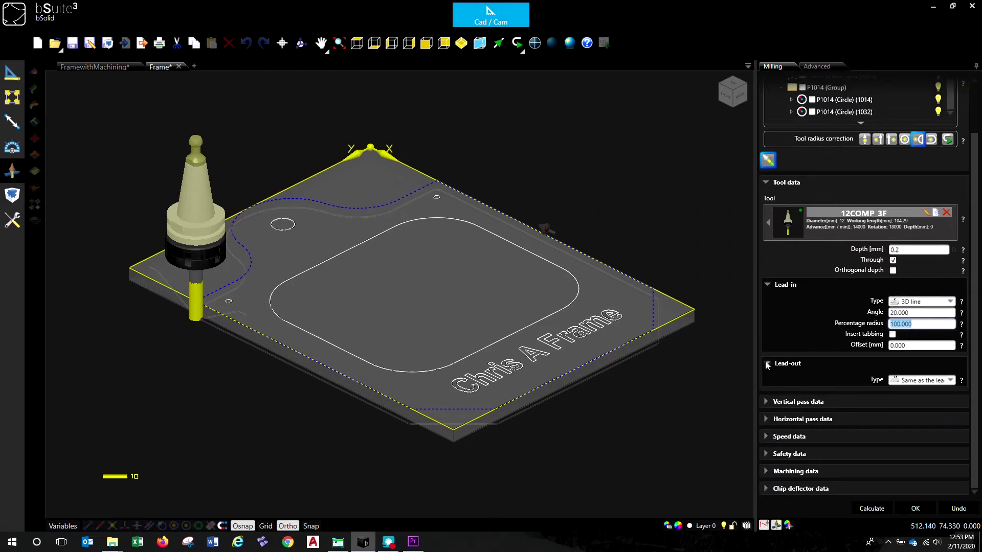
click(768, 286)
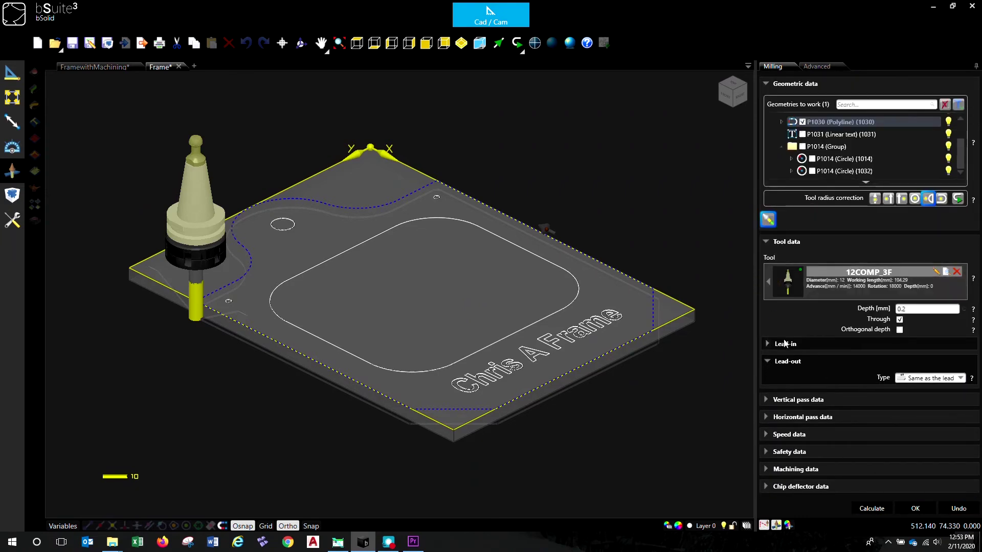
click(768, 361)
Make the vertical passes of the outer profile milling bidirectional
click(766, 382)
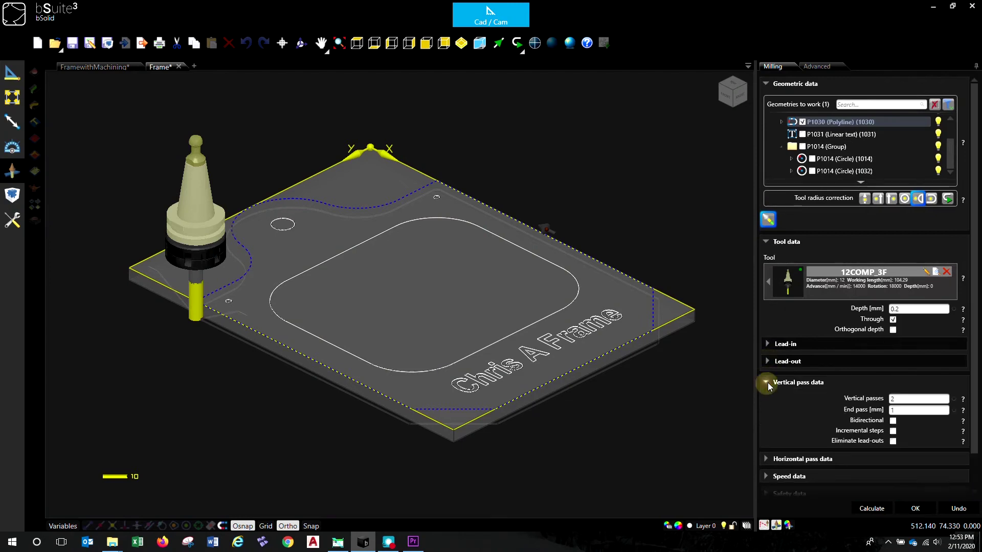
scroll(832, 388, down, 1)
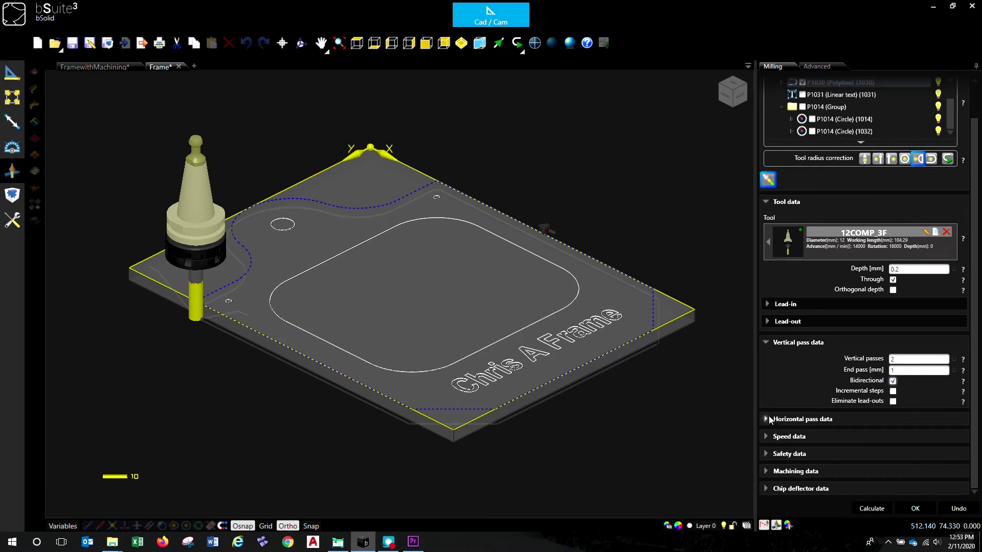
click(765, 342)
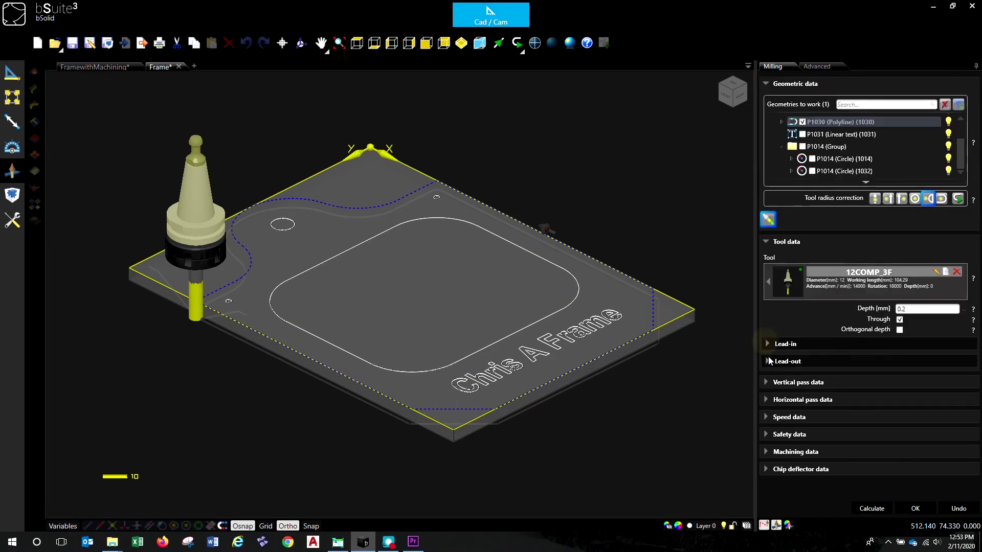
Review the milling operation's horizontal pass, speed, safety and machining data without changing them
click(765, 400)
click(765, 400)
click(766, 417)
click(766, 412)
click(766, 434)
click(765, 434)
click(767, 452)
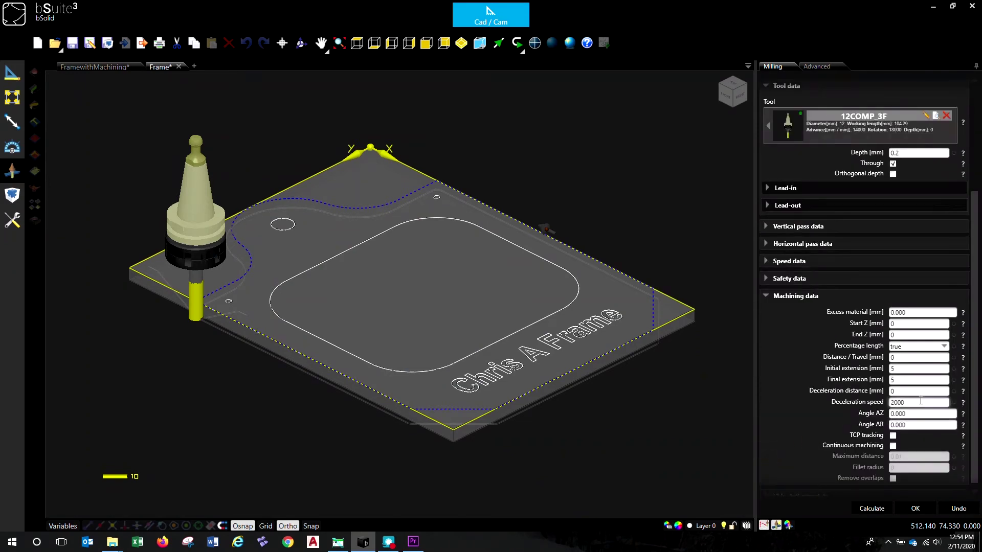
scroll(920, 400, up, 2)
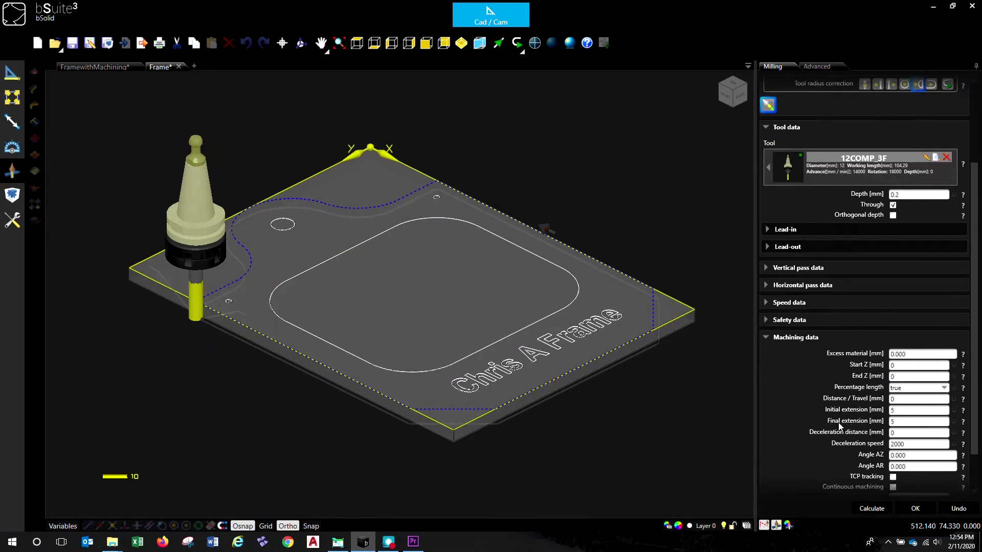
click(766, 337)
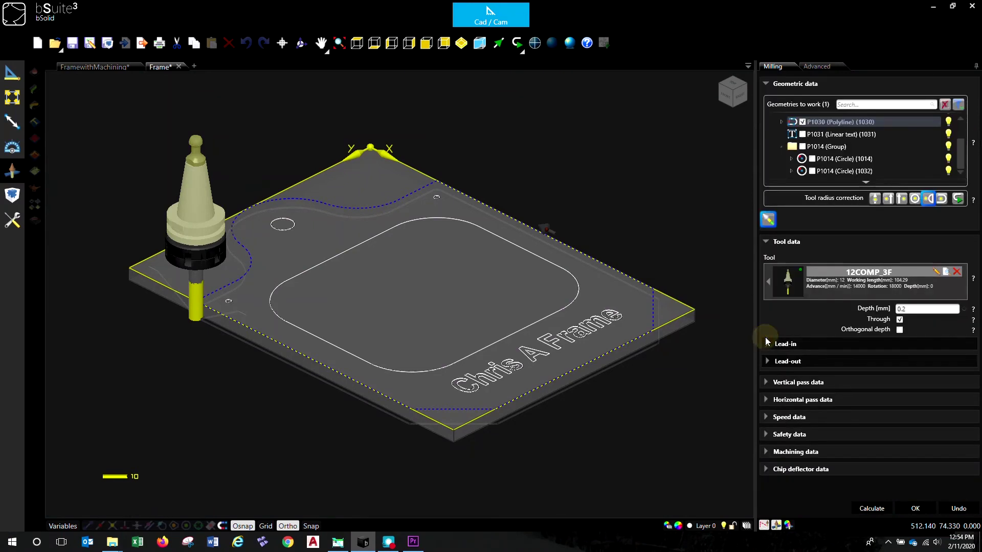
Calculate the outer profile's toolpath and inspect the tool's entry at the chosen start point
click(873, 509)
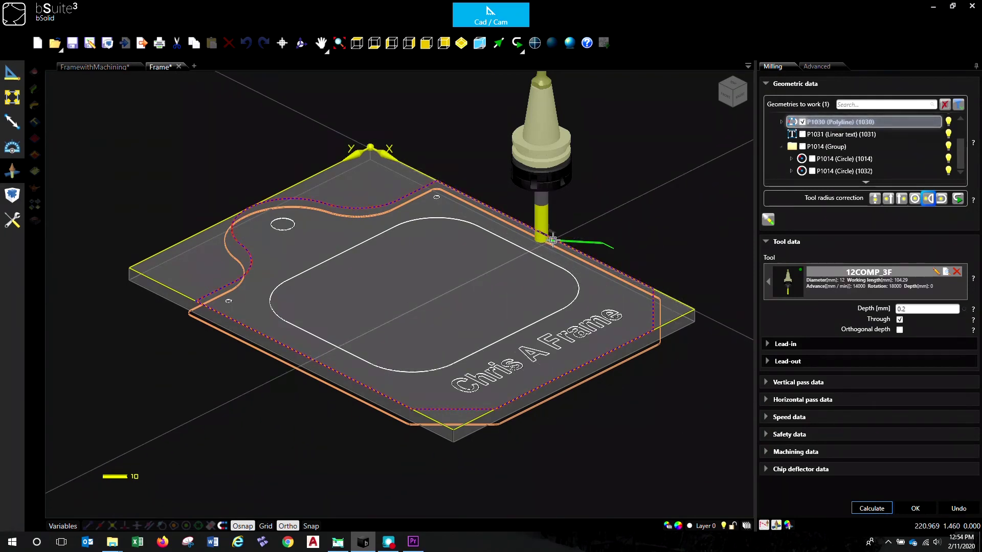
scroll(553, 240, up, 5)
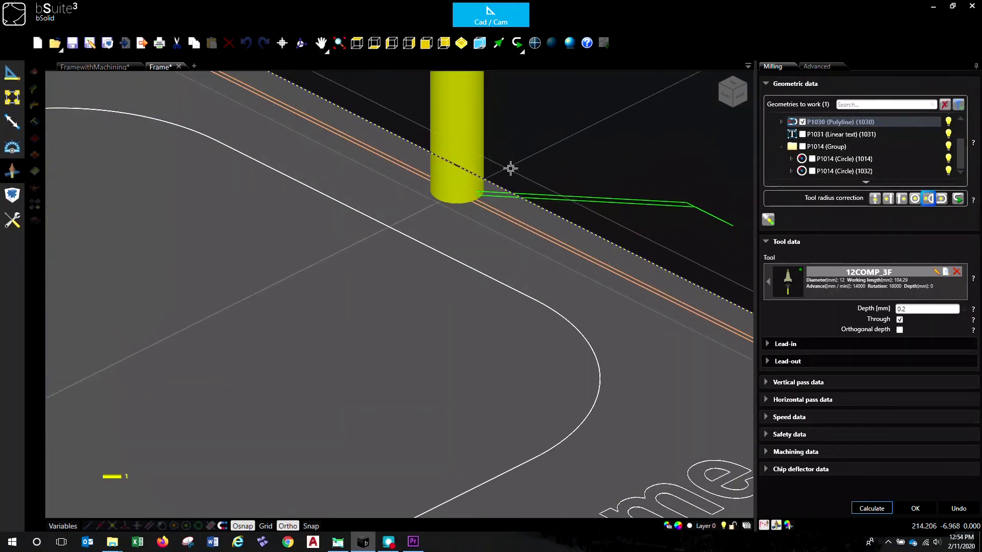
Check the calculated passes around the outer profile and accept the milling operation with the 12COMP_3F tool
scroll(481, 207, up, 3)
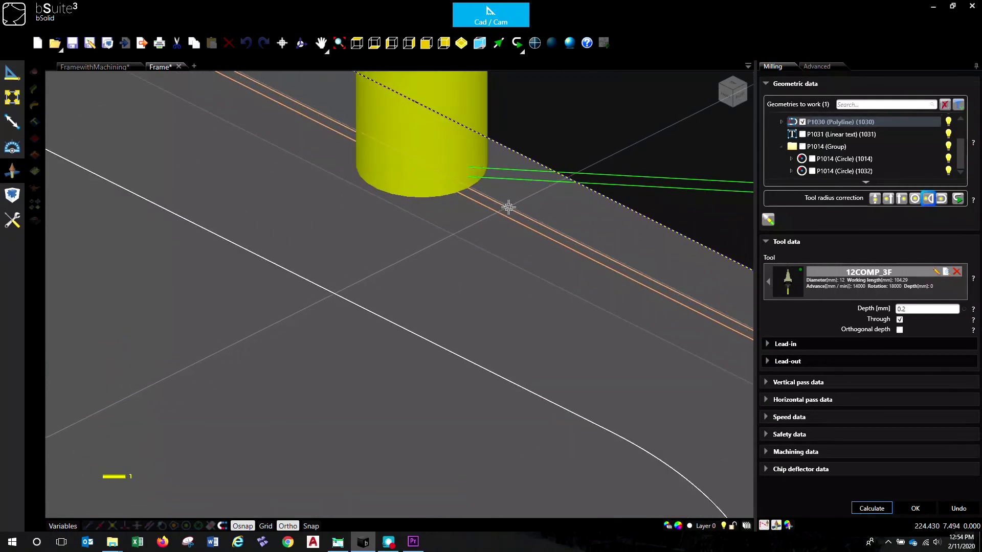
scroll(504, 207, down, 5)
scroll(510, 212, down, 2)
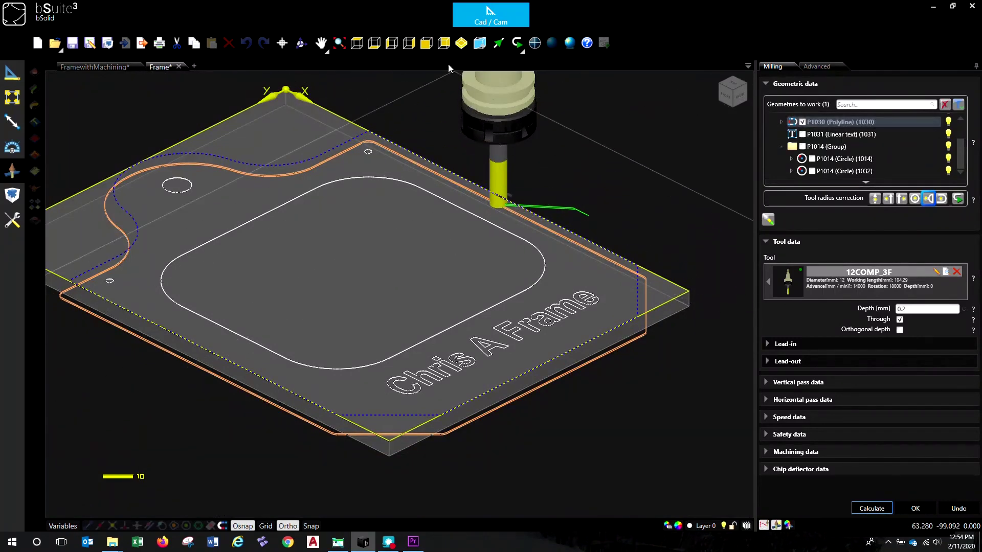
click(359, 48)
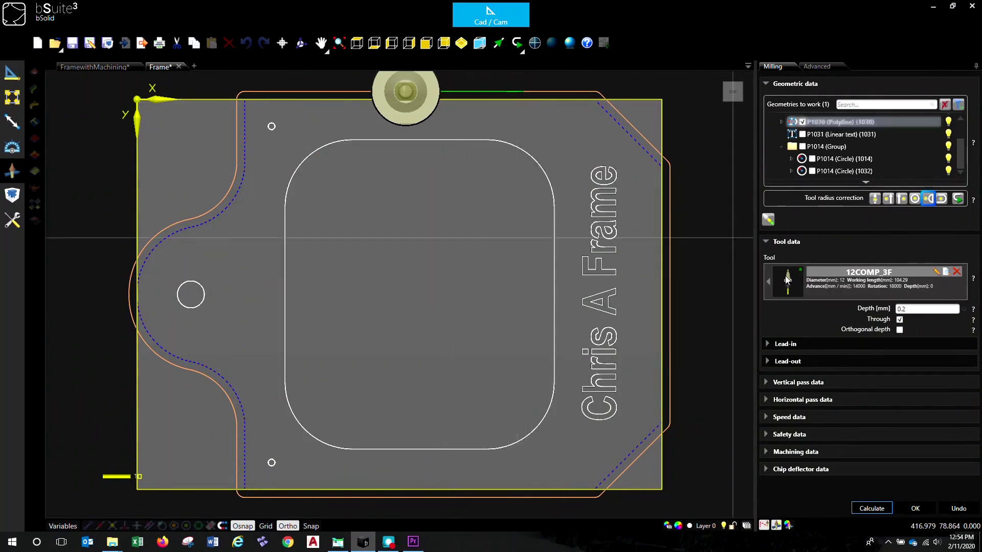
click(914, 509)
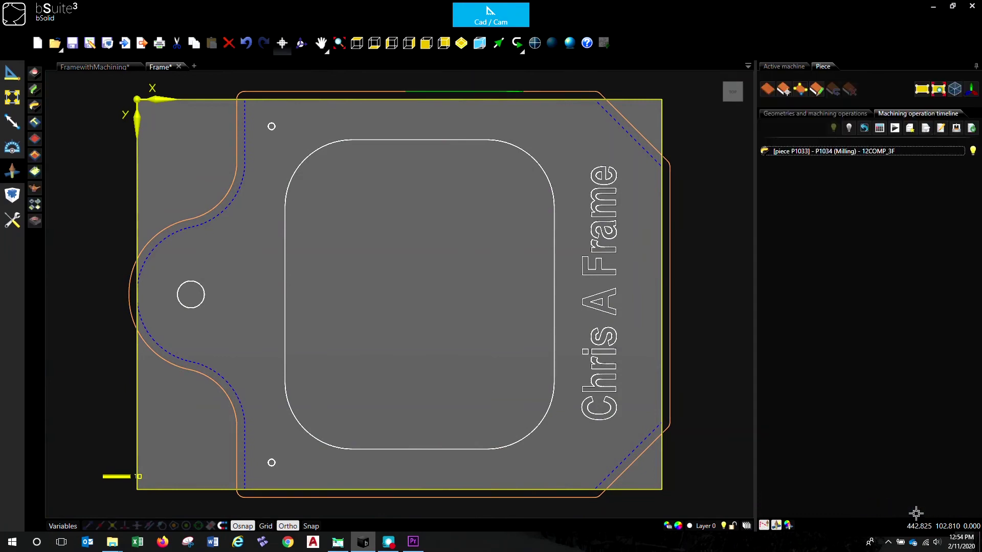
Simulate the outer profile milling with waste removal enabled, maximum simulation quality and an override of 10, and close the simulation
click(461, 43)
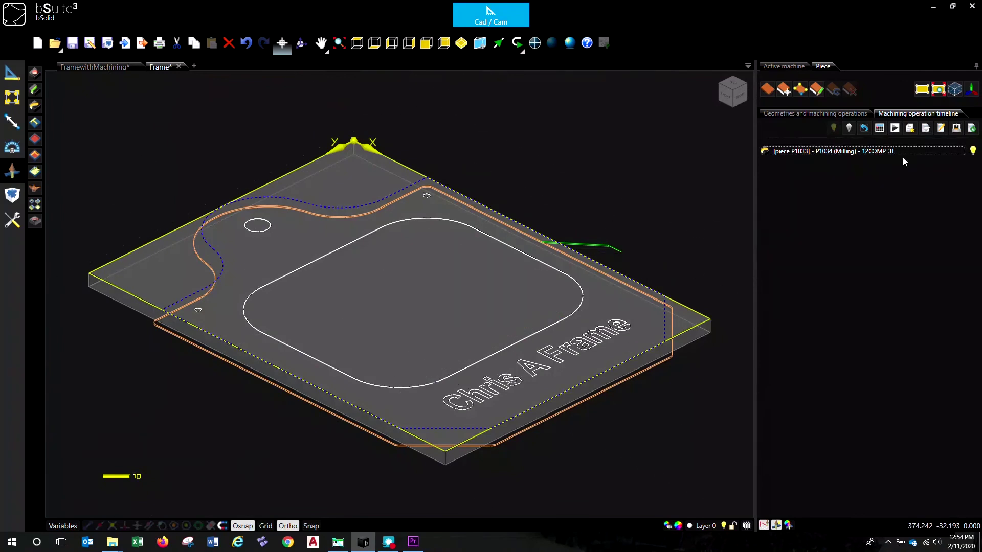
click(894, 129)
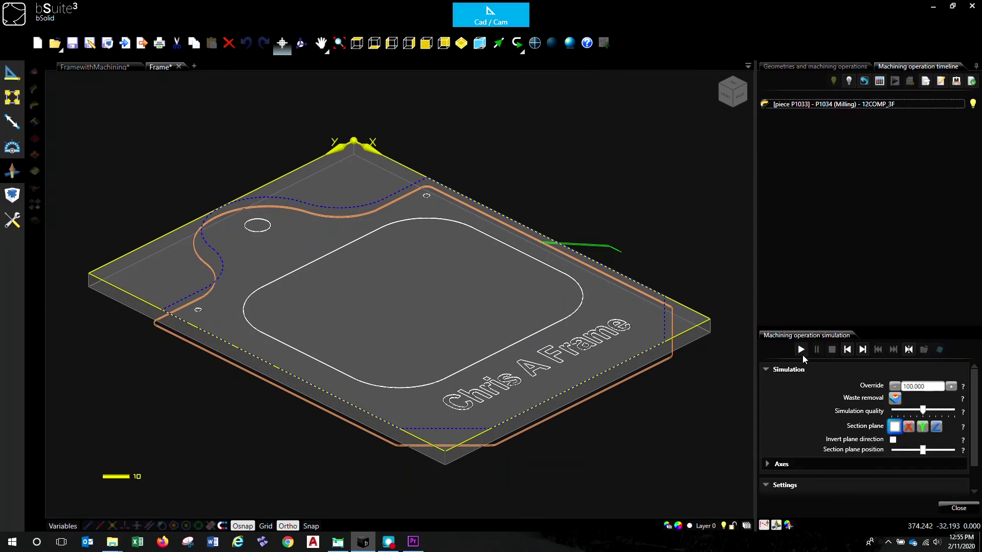
click(895, 399)
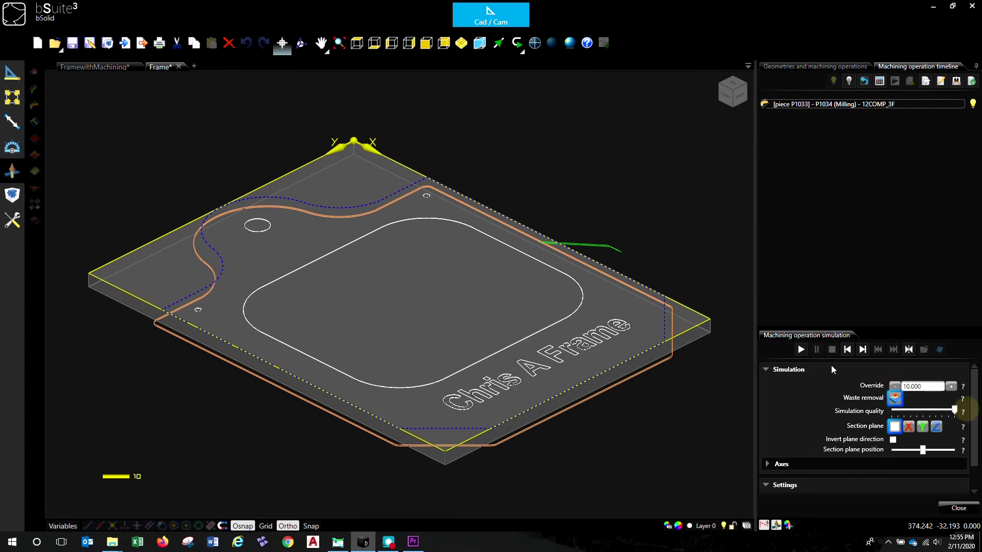
click(801, 351)
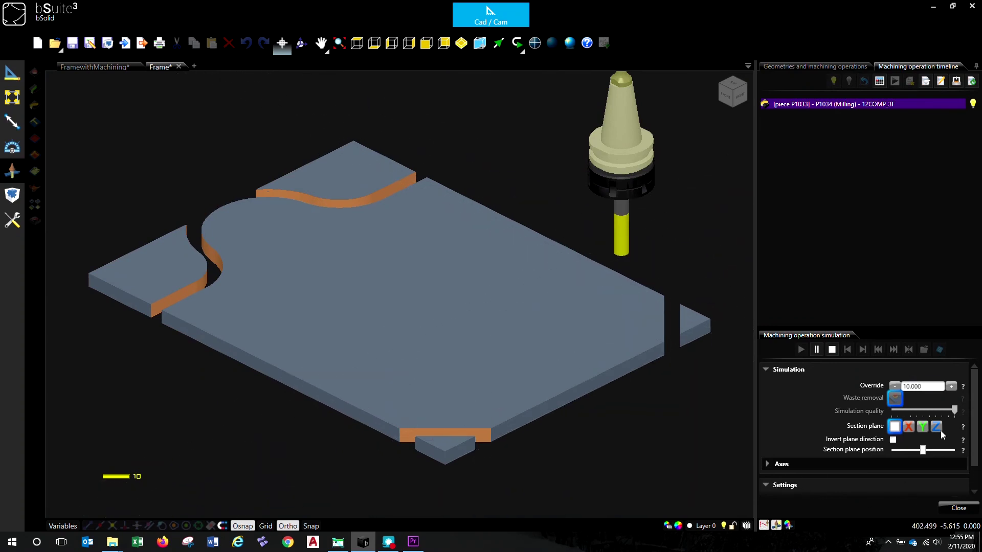
click(832, 350)
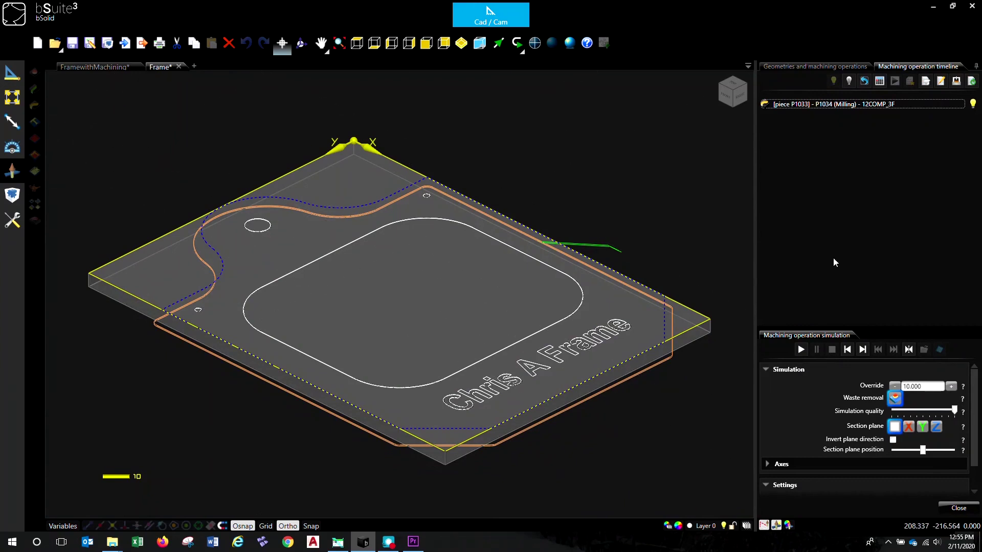
click(953, 509)
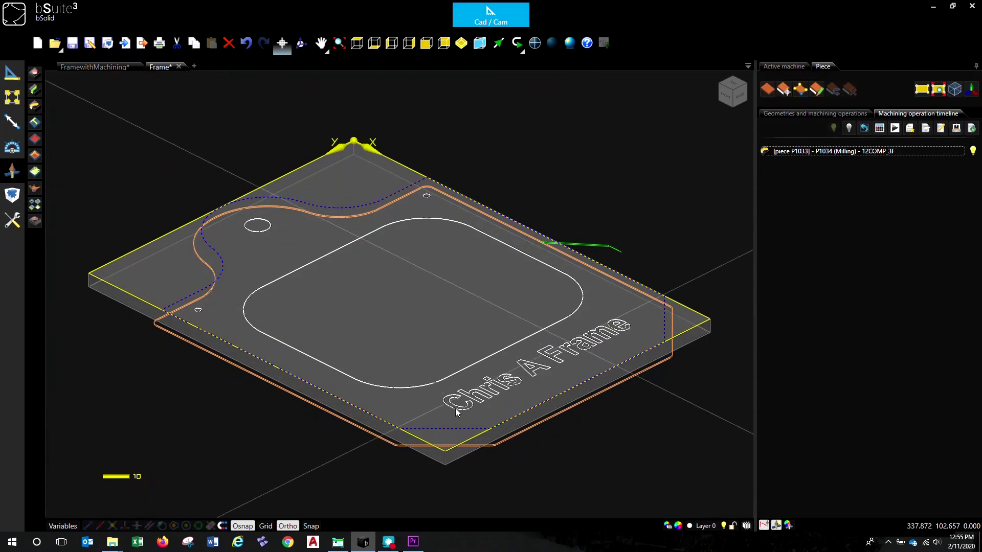